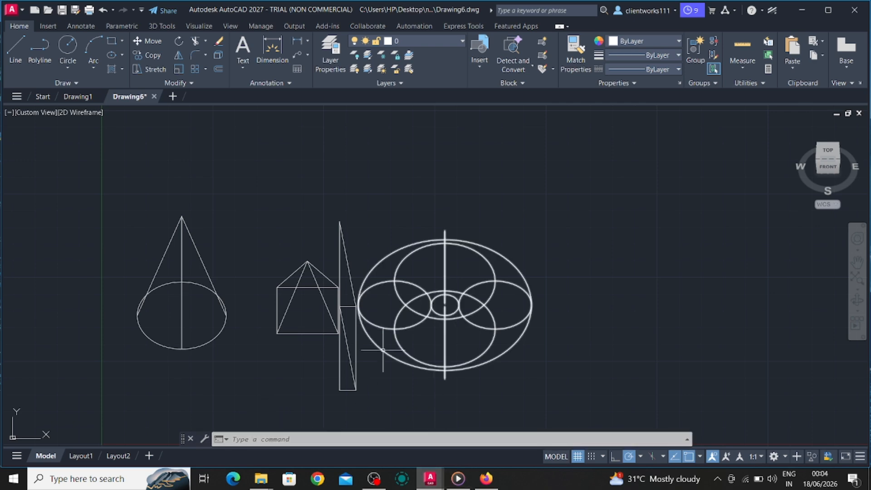
- Query the DWGCOMPAREMODE system variable
left_click(305, 438)
type("d")
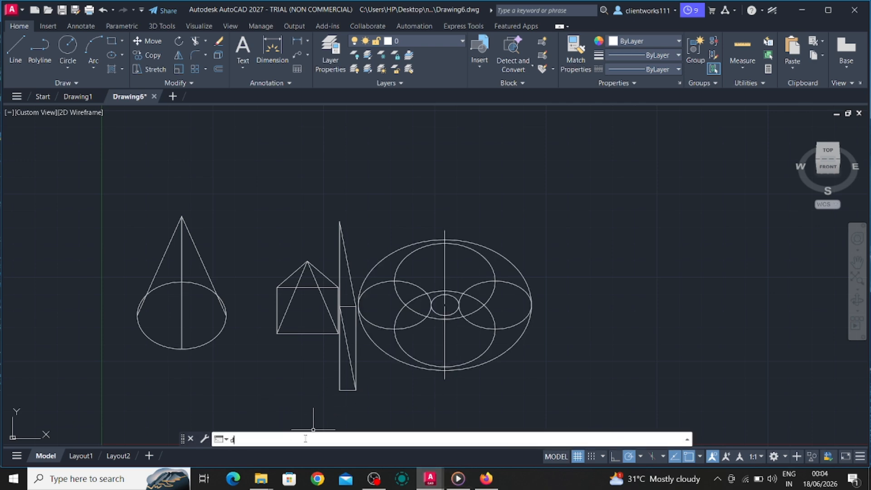
type("wgcom")
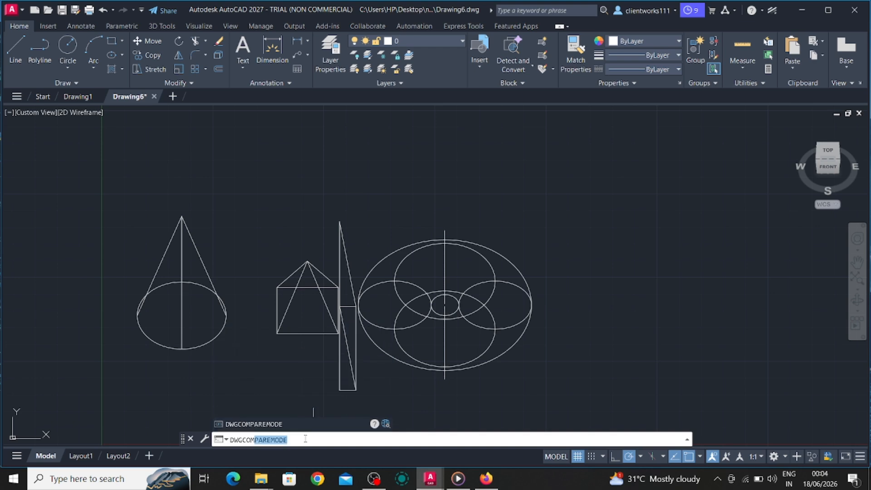
key("Return")
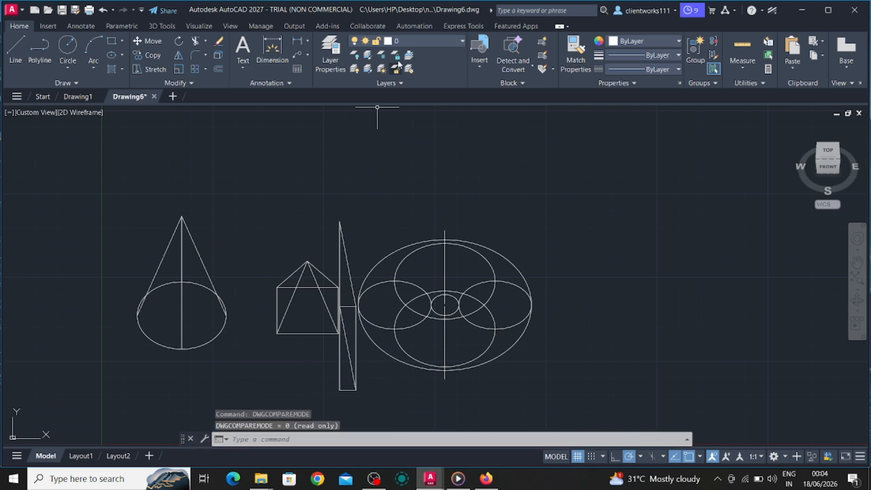
- Run DWG Compare on the current drawing against Drawing2.dwg
left_click(415, 26)
left_click(368, 25)
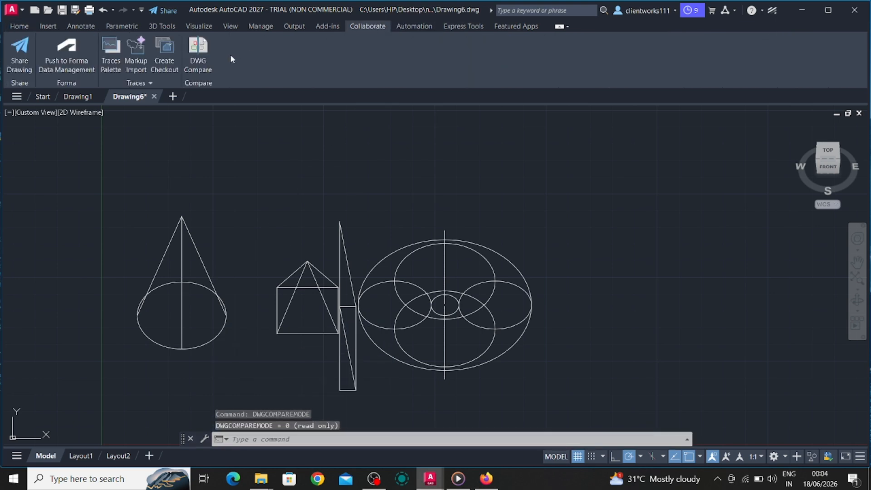
left_click(199, 58)
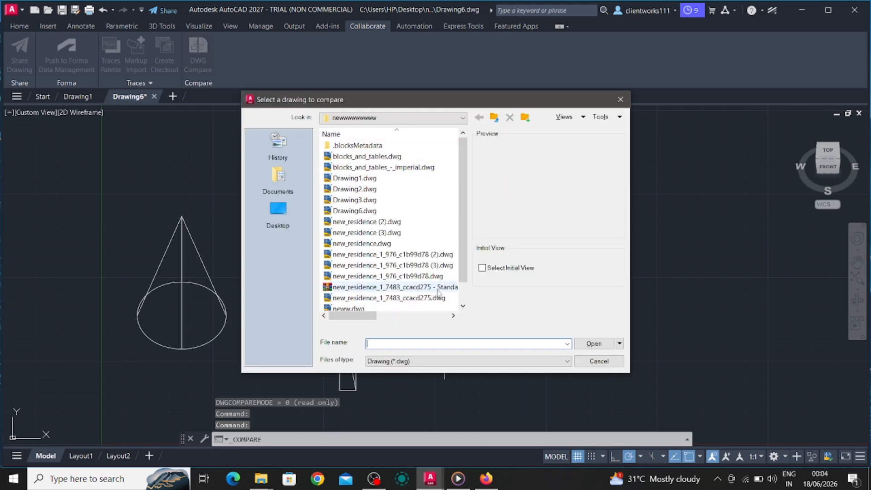
left_click(366, 190)
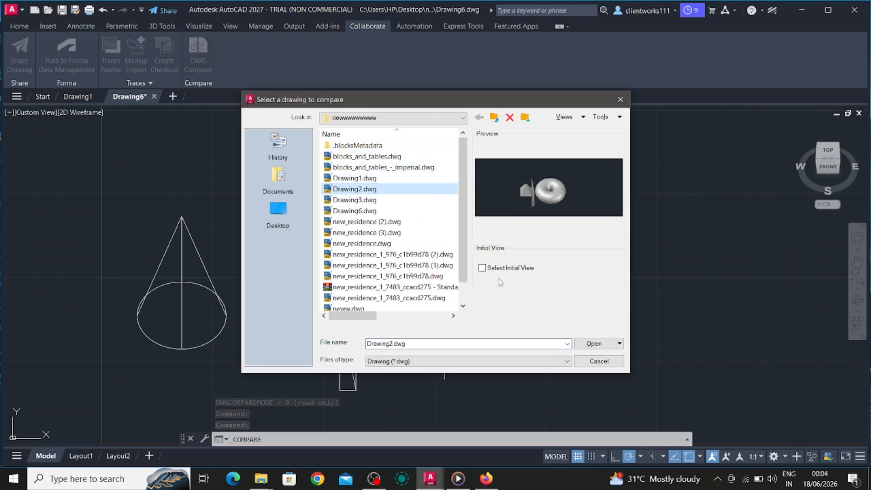
left_click(590, 344)
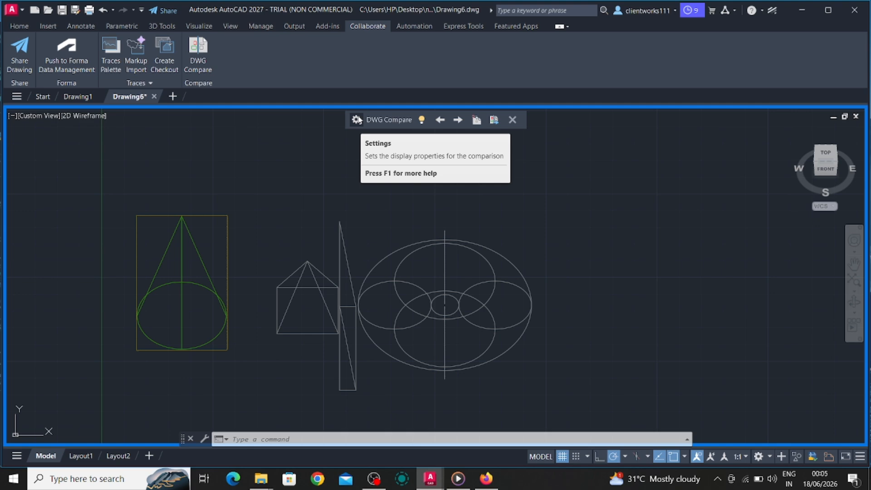
- Examine the comparison display settings and step forward and back through the differences between the two drawings
left_click(356, 120)
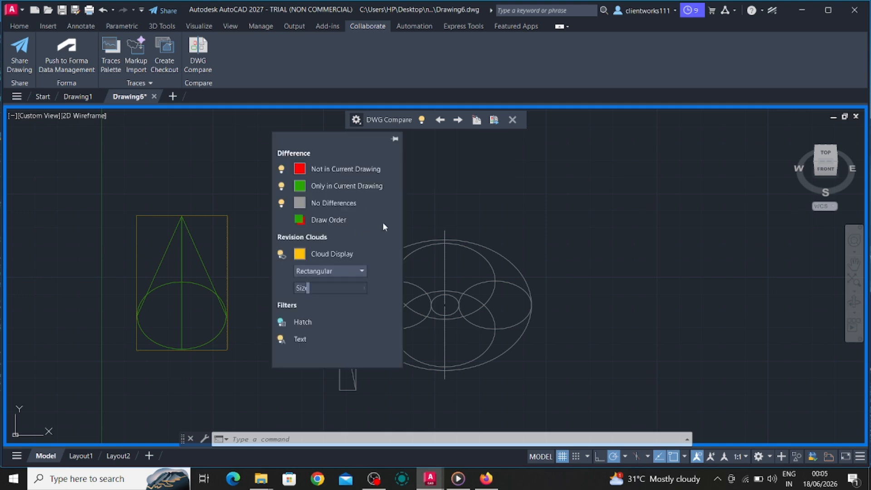
left_click(394, 140)
left_click(457, 120)
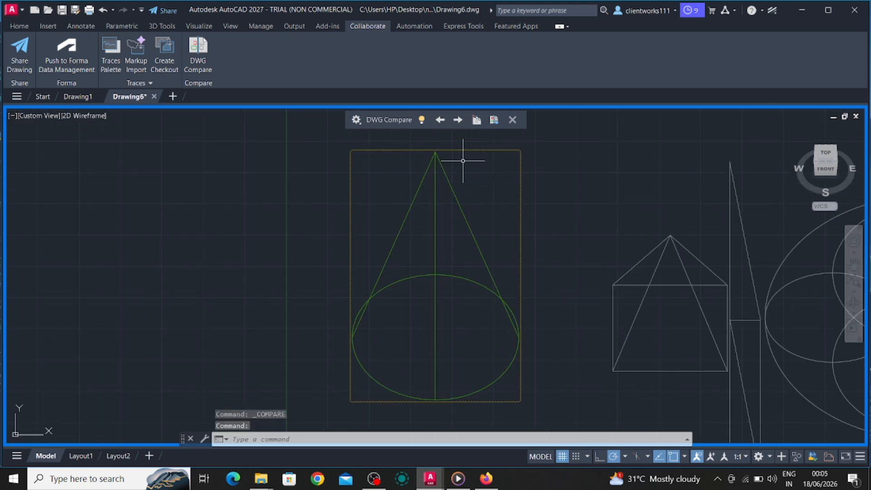
left_click(459, 120)
left_click(458, 120)
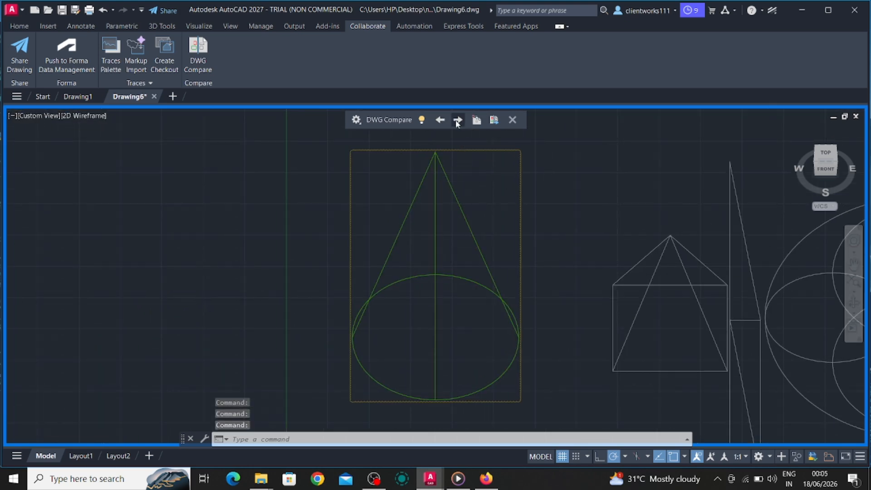
left_click(442, 119)
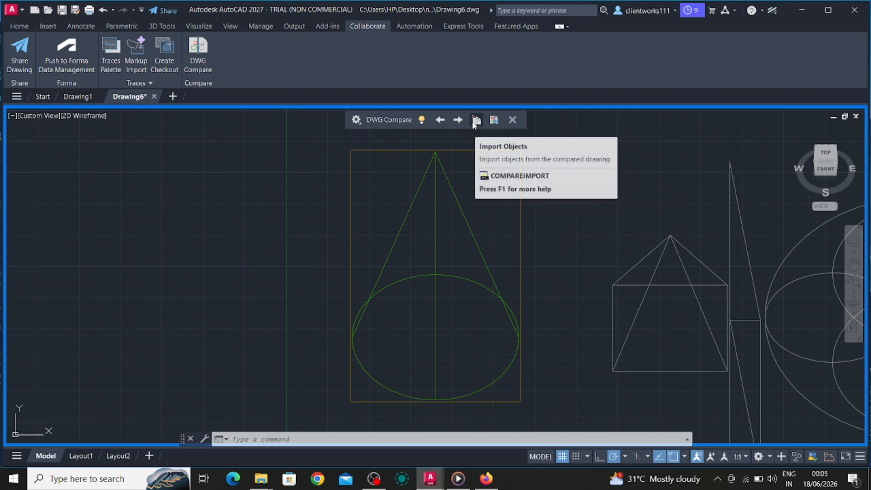
- Try to import objects from the compared drawing by window-selecting the area around the cone
left_click(477, 119)
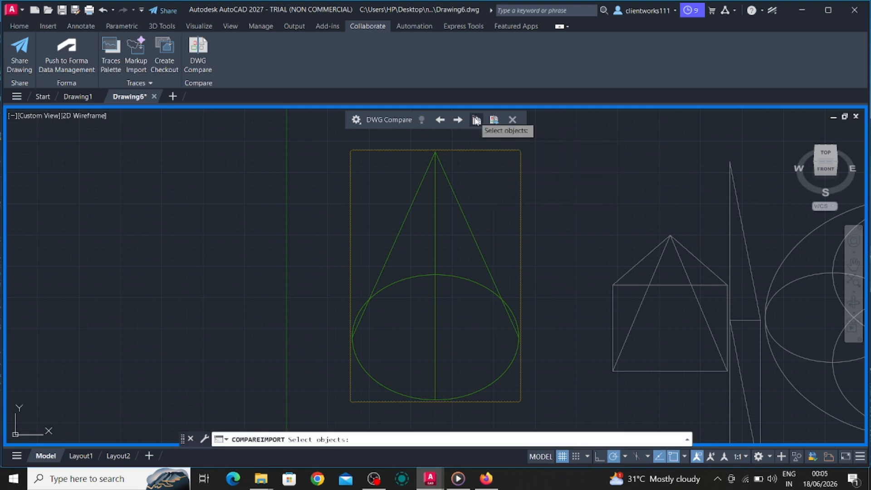
left_click(331, 143)
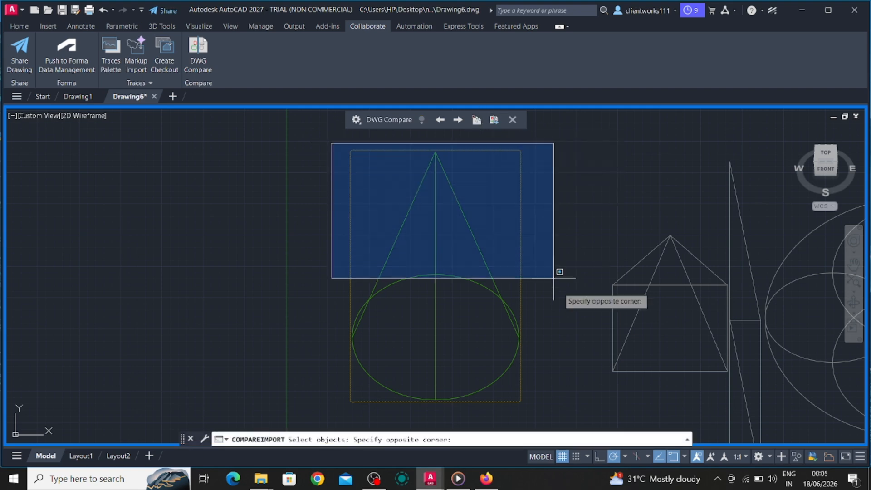
left_click(582, 424)
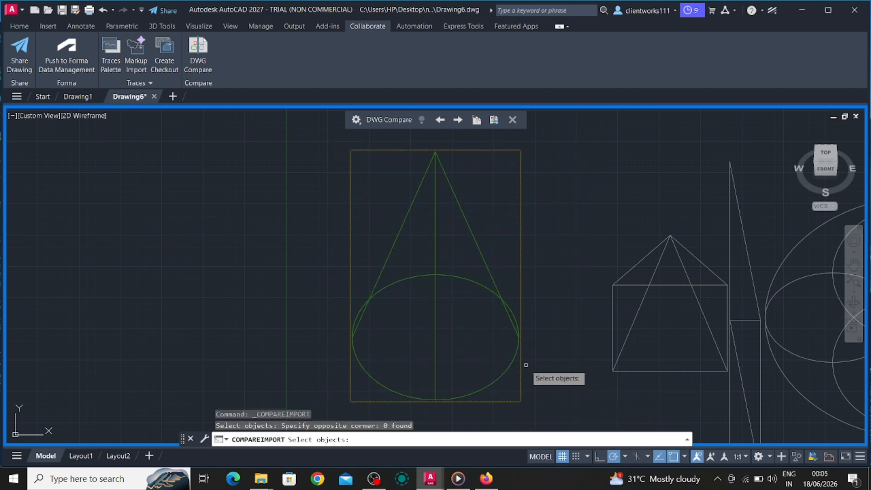
left_click(345, 413)
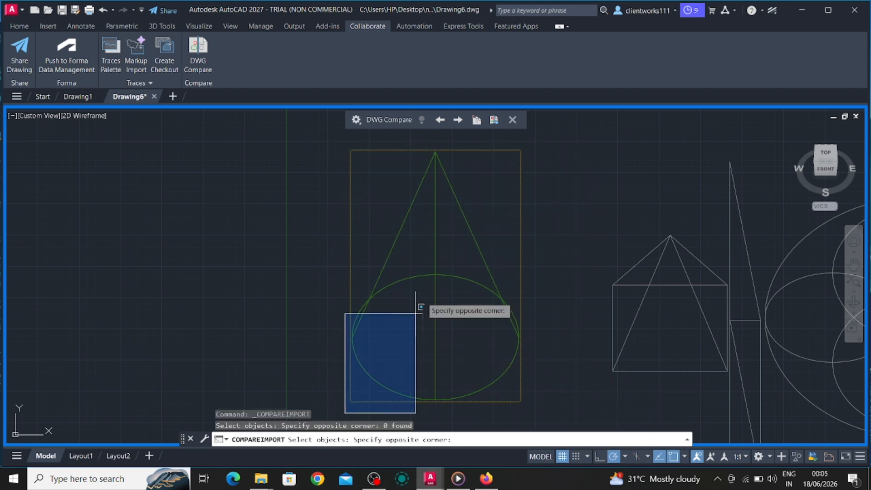
left_click(527, 144)
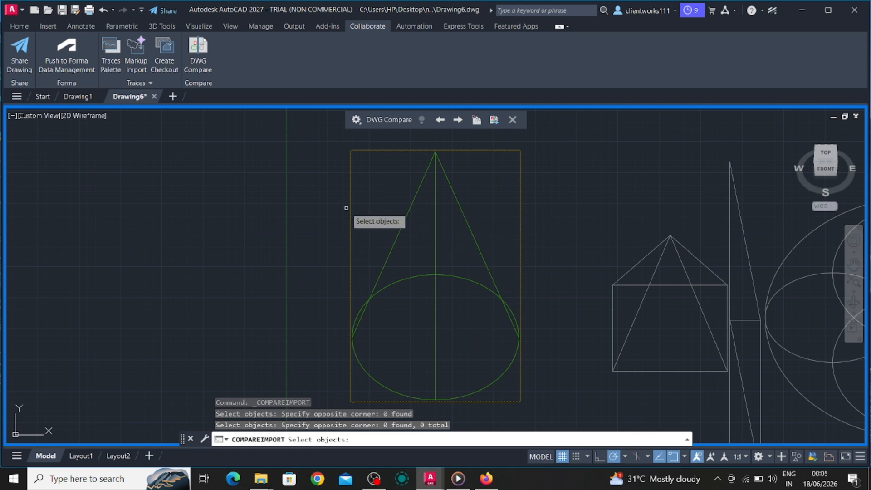
key("Escape")
key("Escape")
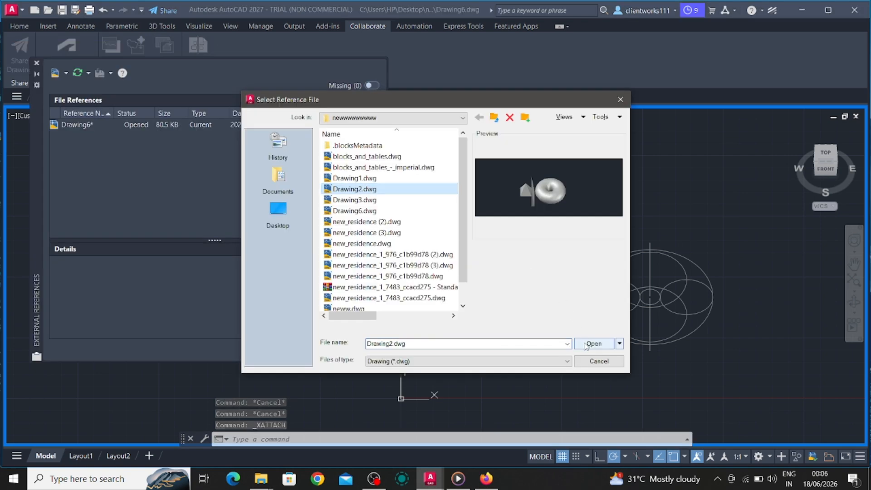
- Attach Drawing2.dwg as an external reference, inserted at the edge of the cone's revision cloud, and close the references palette
left_click(582, 344)
left_click(468, 344)
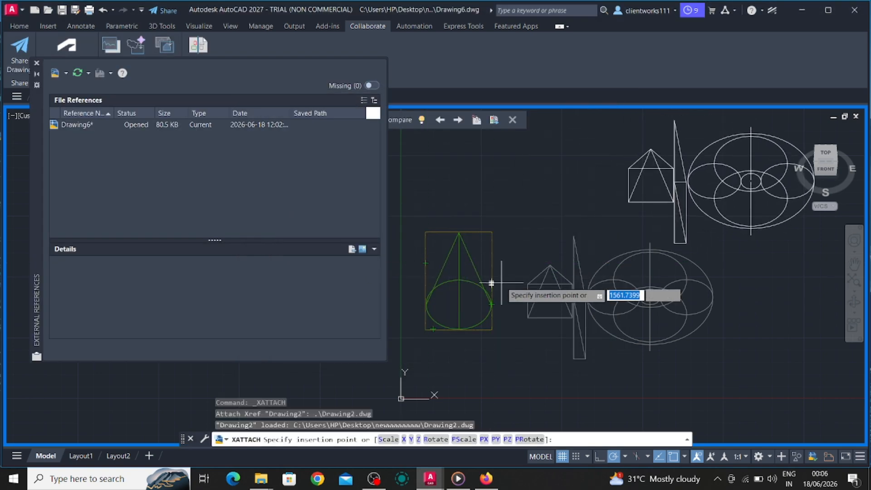
left_click(493, 283)
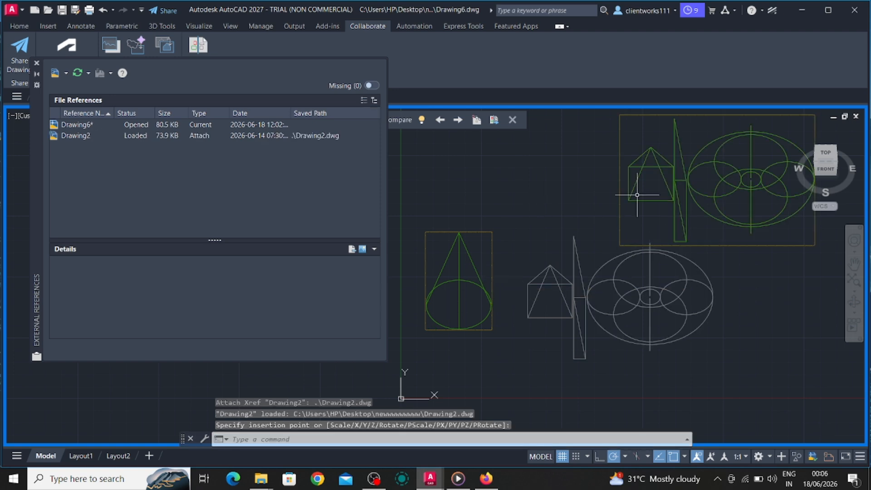
left_click(37, 63)
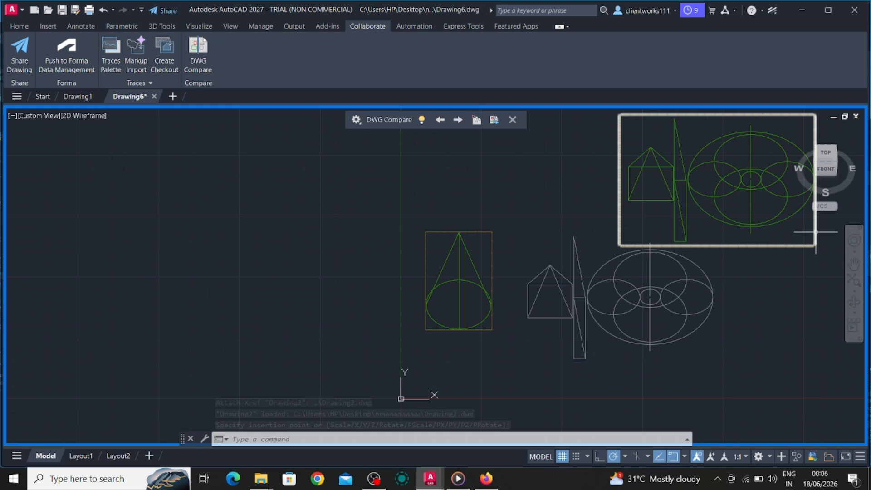
left_click(853, 263)
mouse_move(824, 271)
left_mouse_down()
mouse_move(668, 354)
mouse_move(690, 319)
left_mouse_up()
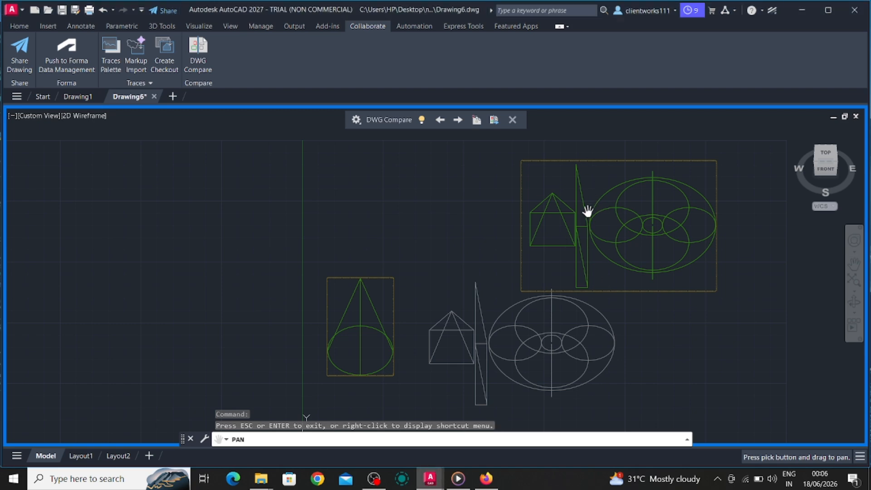
key("Escape")
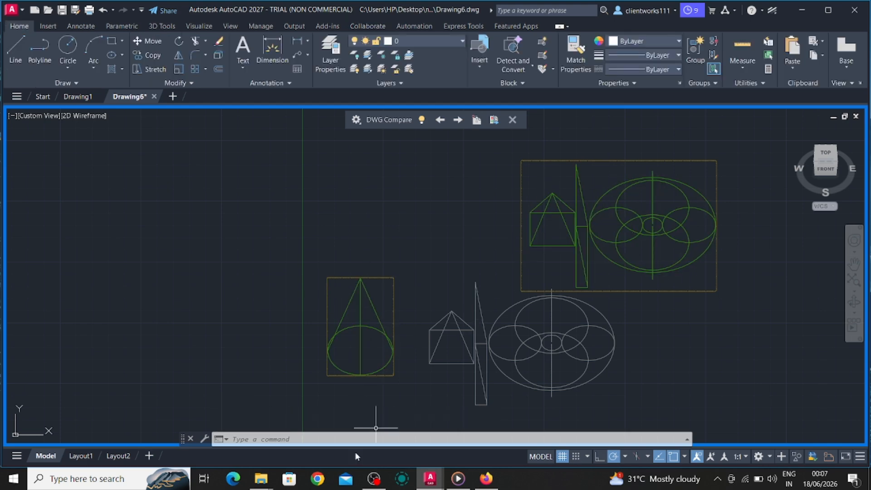
- Open the Layer States Manager to check for saved layer states and close it again
left_click(355, 439)
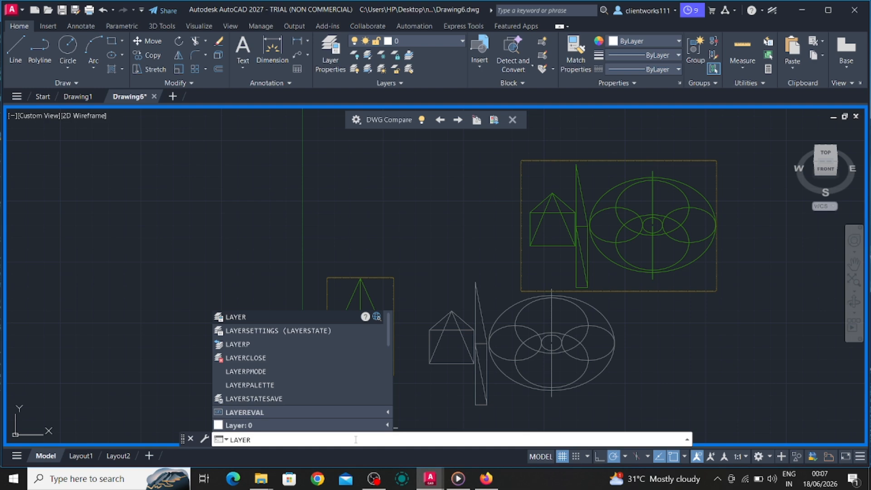
key("Down")
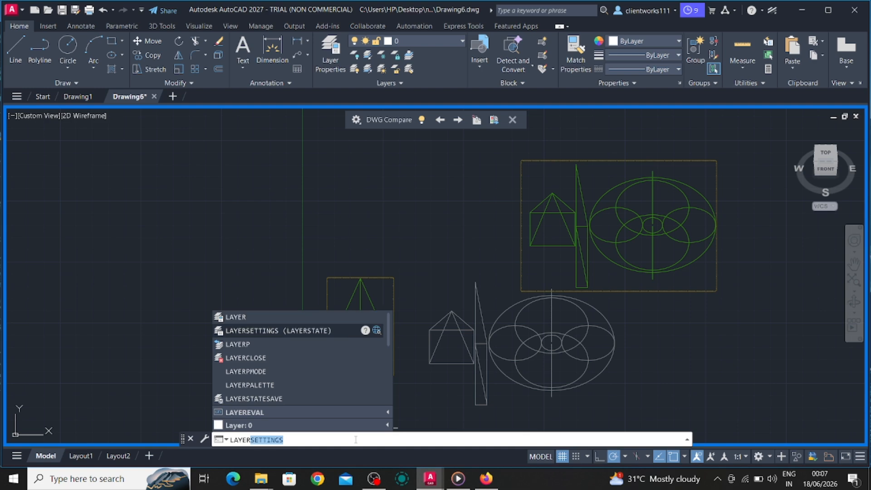
key("Return")
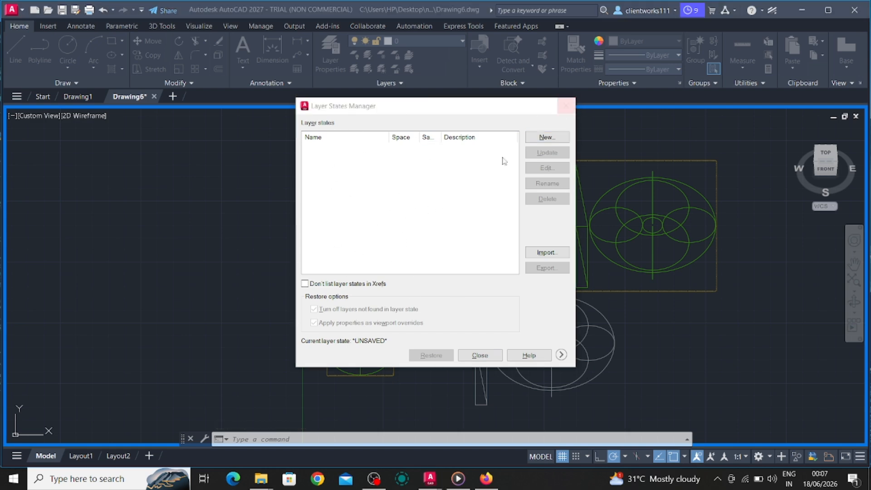
left_click(366, 155)
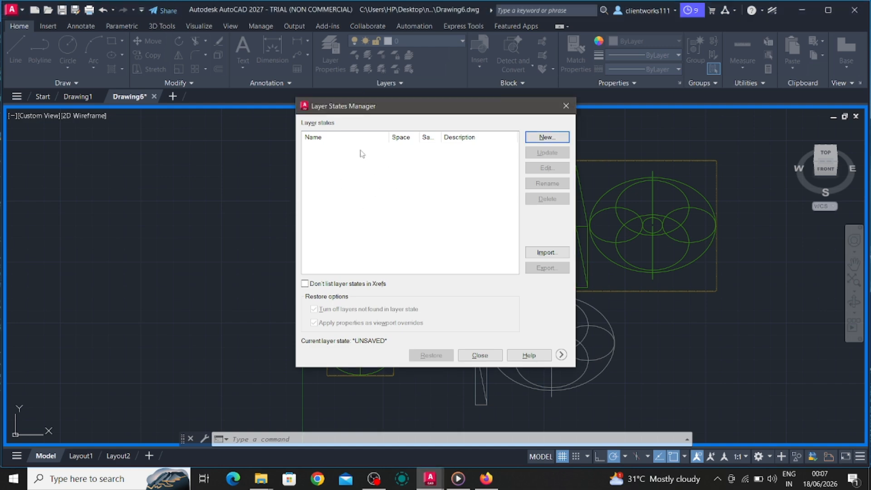
left_click(566, 106)
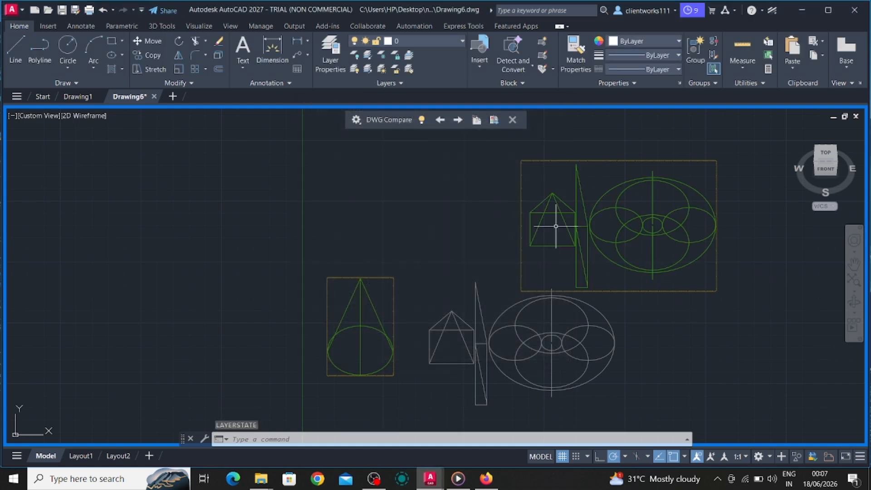
left_click(572, 223)
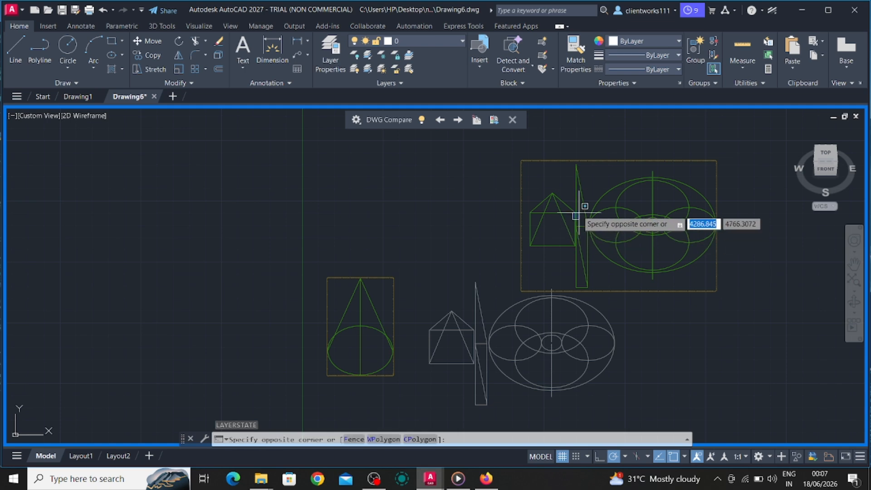
left_click(572, 218)
left_click(525, 202)
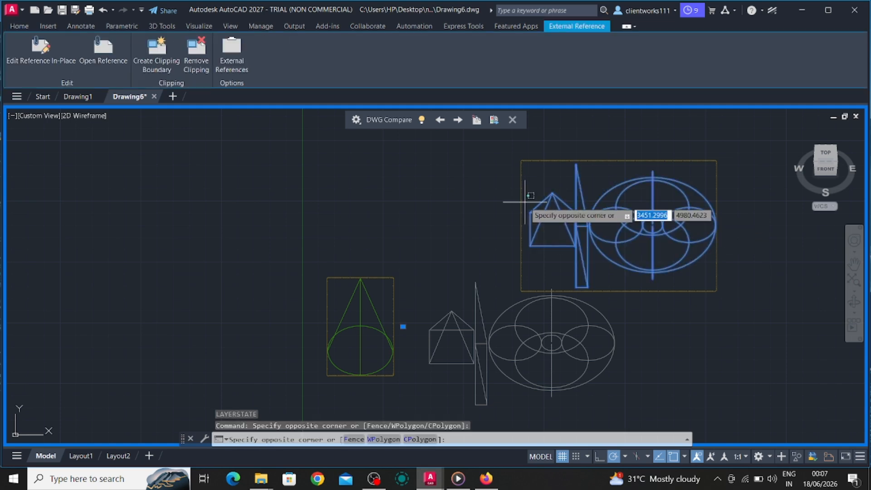
left_click(497, 199)
left_click(479, 200)
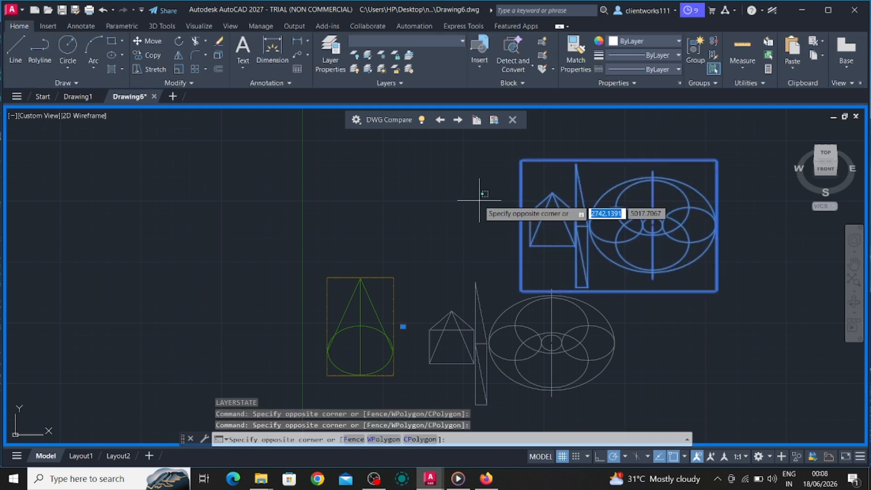
left_click(528, 202)
key("Escape")
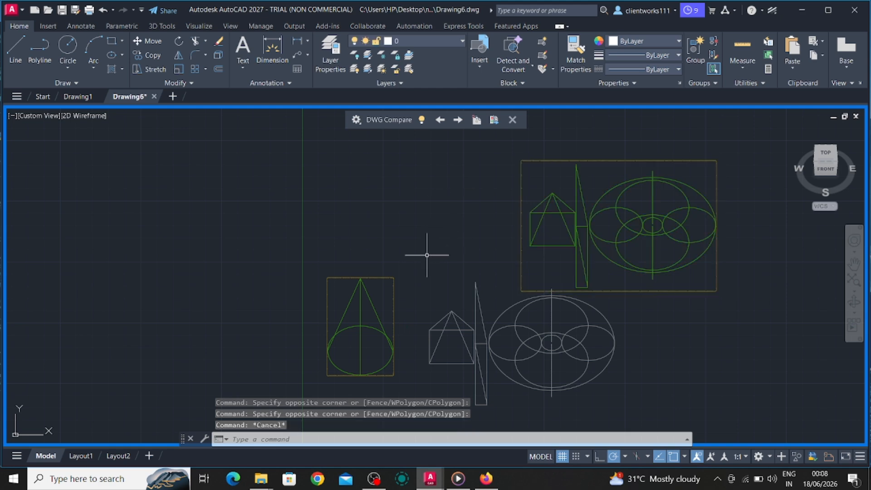
- Run AUDIT to check the current drawing for errors, accepting the default option
type("a")
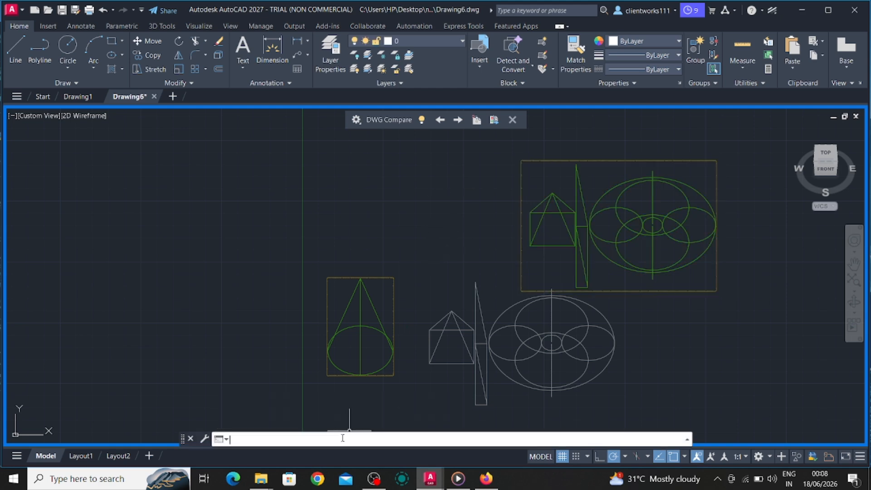
type("udit")
key("Return")
key("Return")
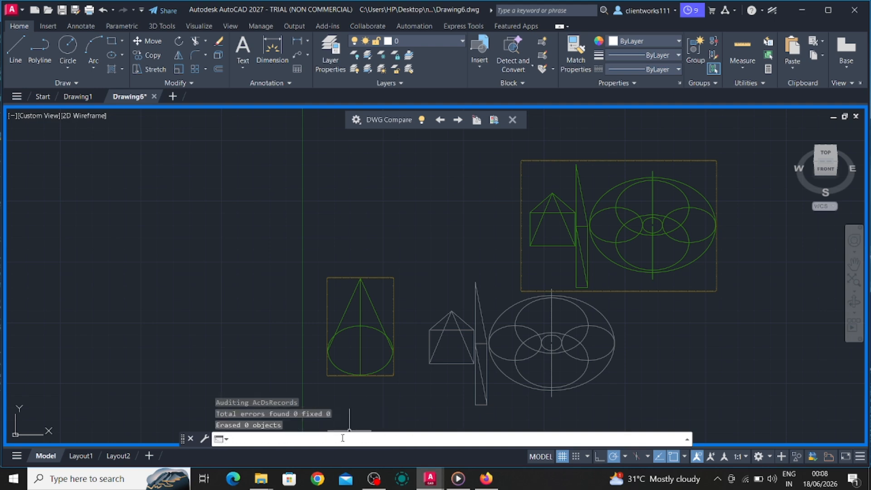
- Run PURGE to check the drawing for unused named items, and close the dialog without purging anything
type("PU")
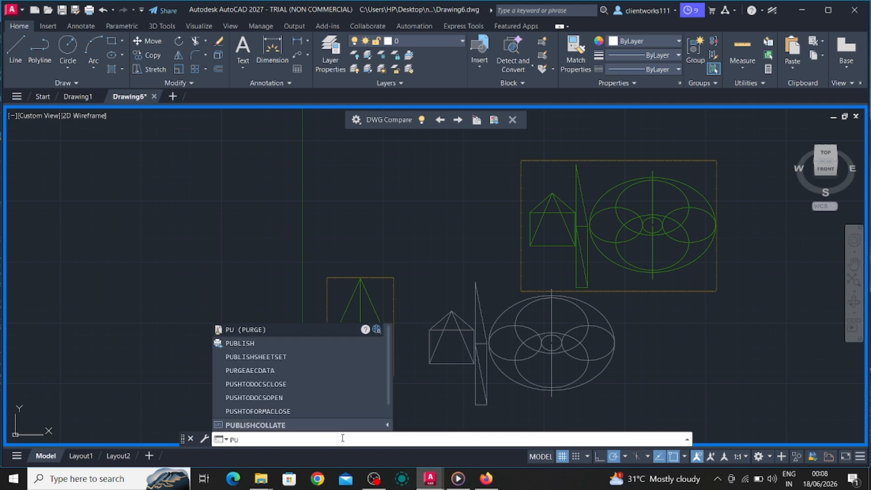
type("Rge")
key("Return")
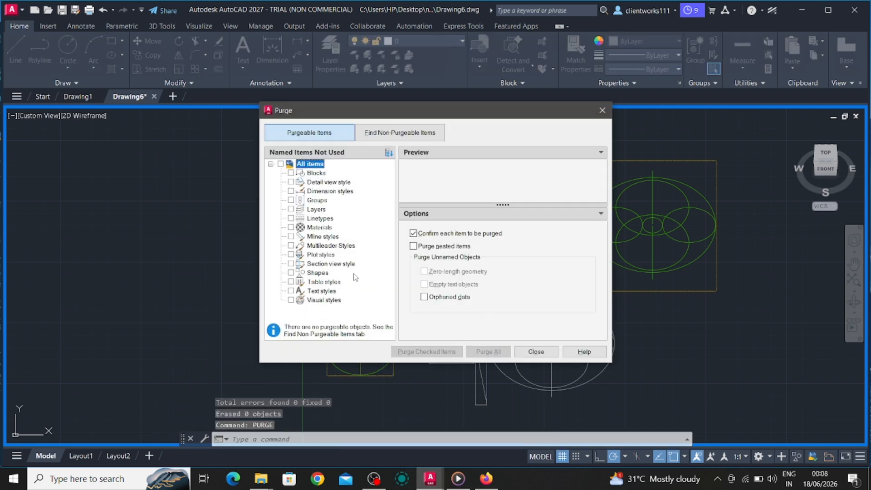
left_click(602, 110)
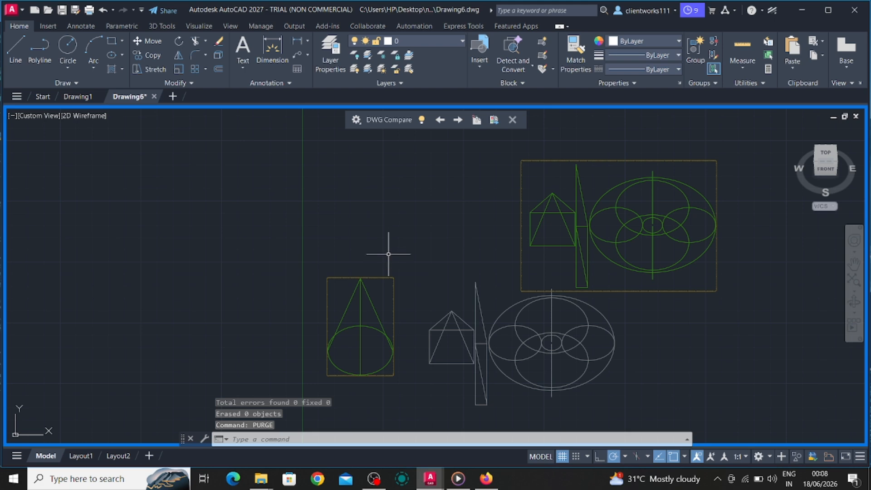
- Run AUDIT on the drawing again, answering Yes to fixing any errors detected
left_click(318, 440)
type("audit")
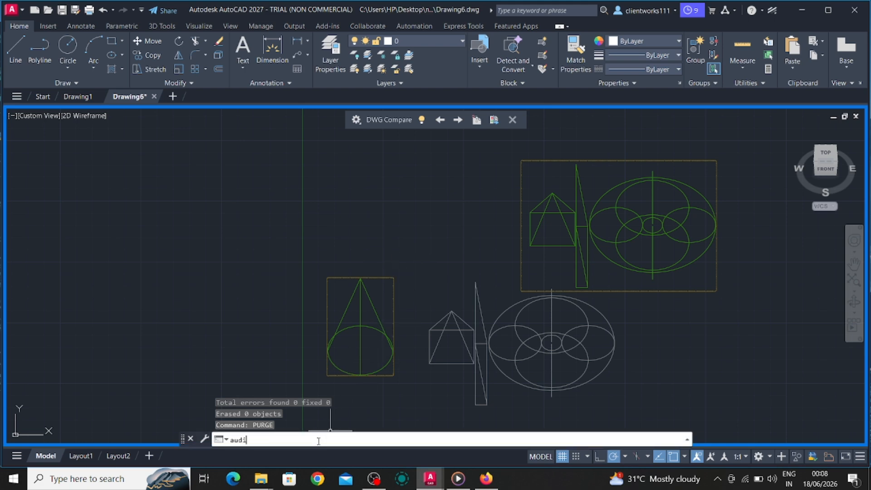
key("Return")
type("y")
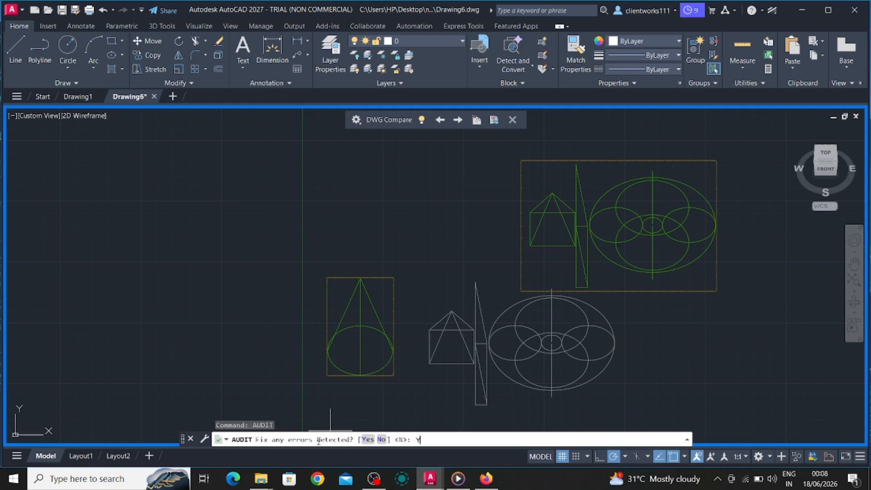
key("Return")
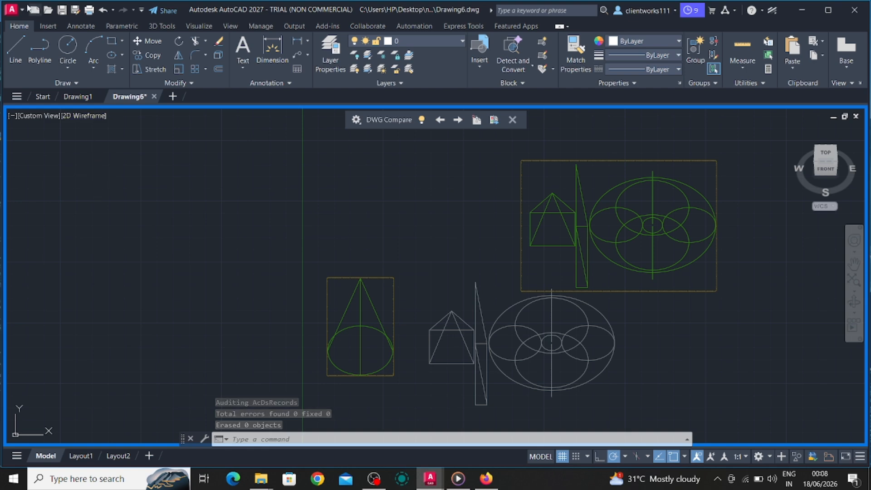
left_click(12, 9)
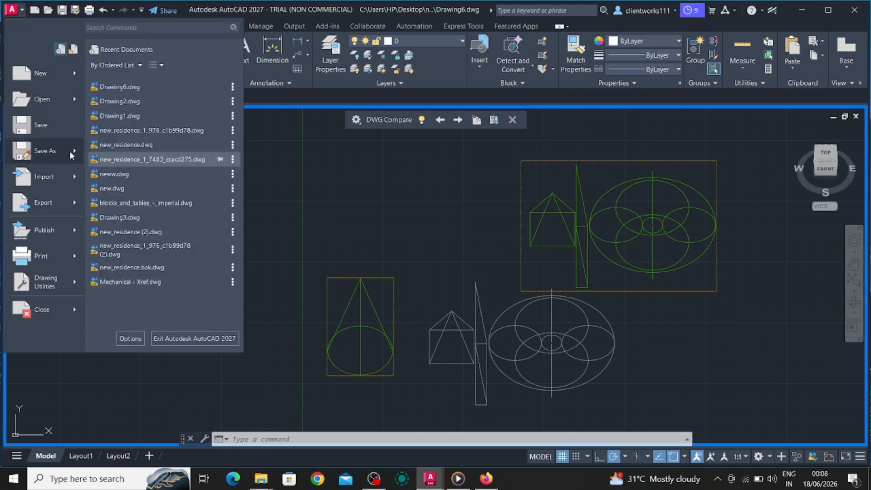
mouse_move(73, 153)
left_click(149, 91)
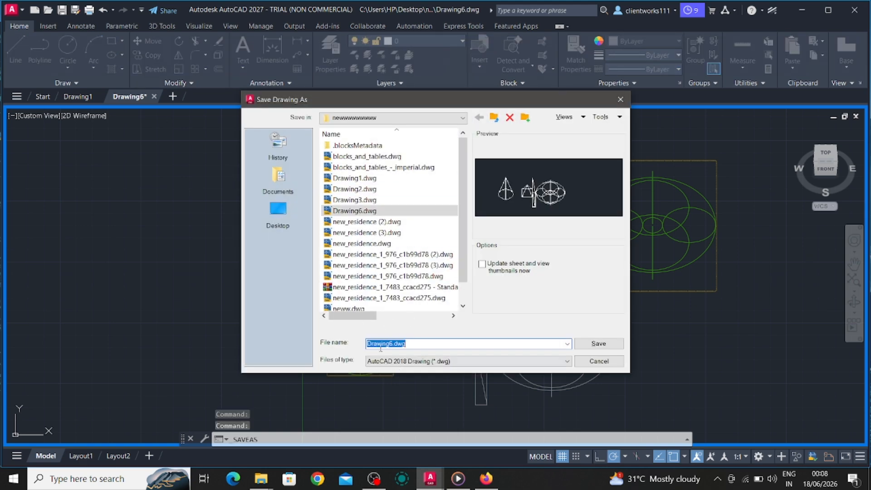
left_click(381, 346)
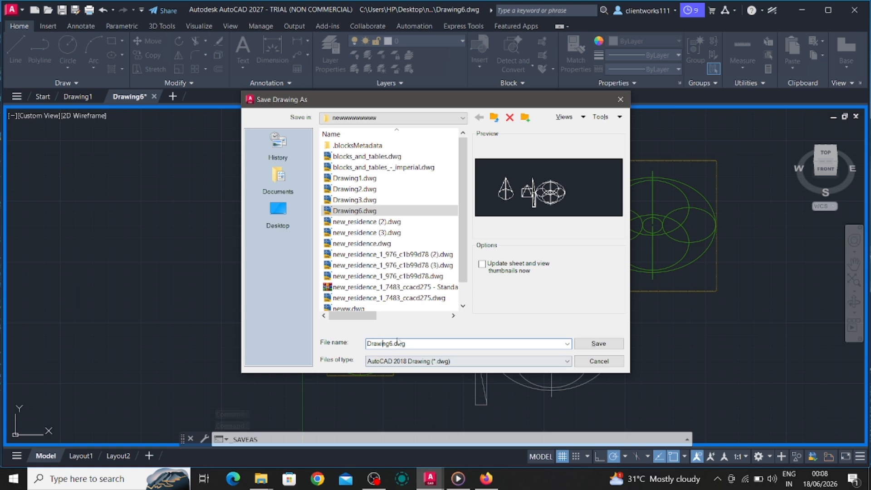
left_click(621, 99)
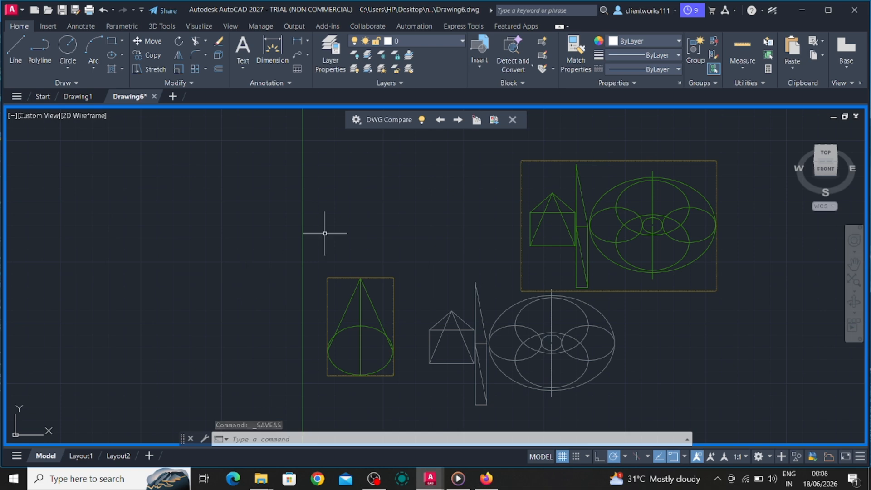
- Restart DWG Compare on the current drawing against Drawing2.dwg to review the differences, and close the comparison
left_click(511, 124)
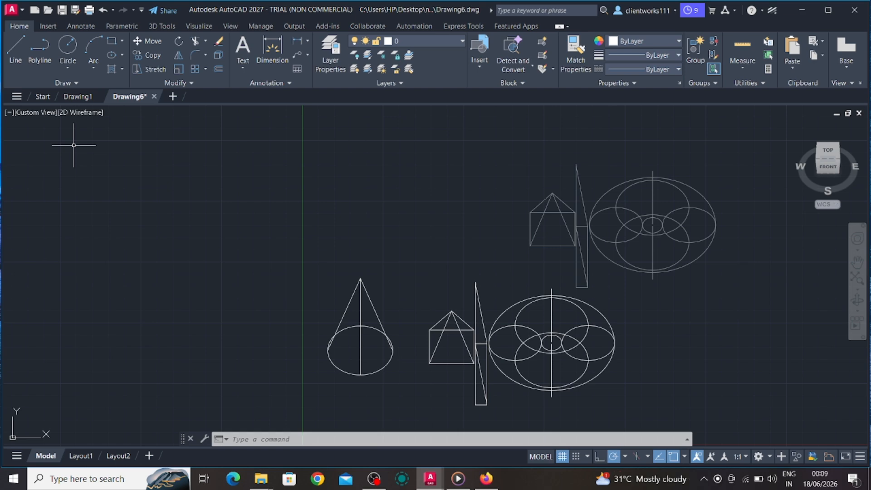
left_click(370, 26)
left_click(202, 59)
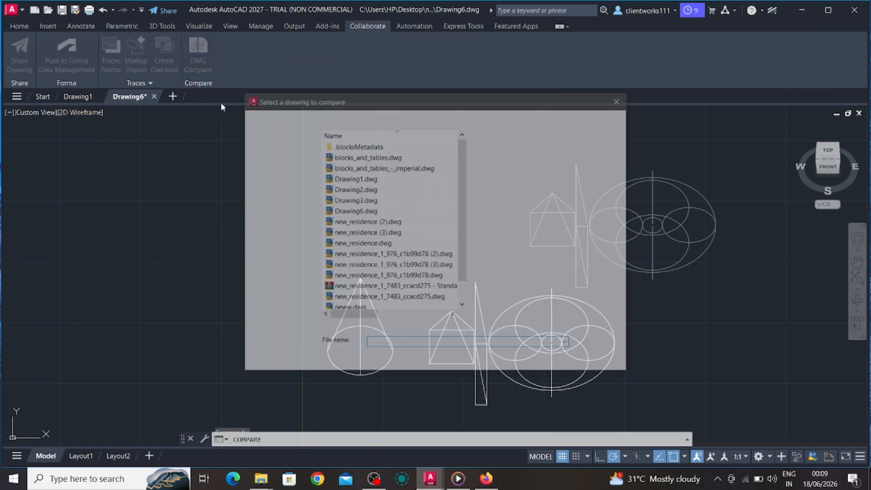
left_click(354, 189)
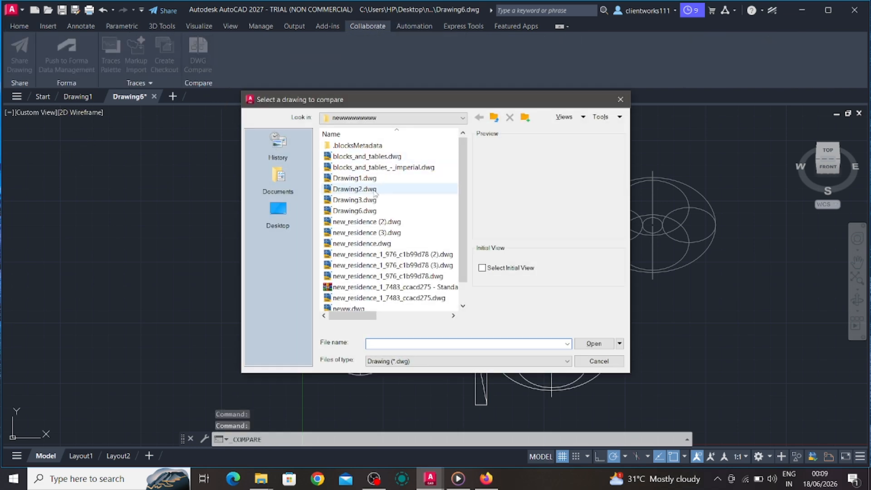
left_click(594, 343)
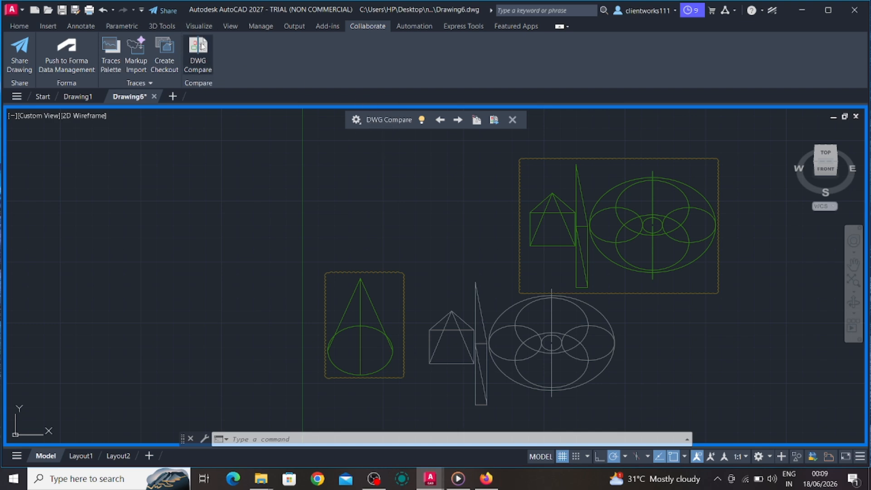
left_click(510, 119)
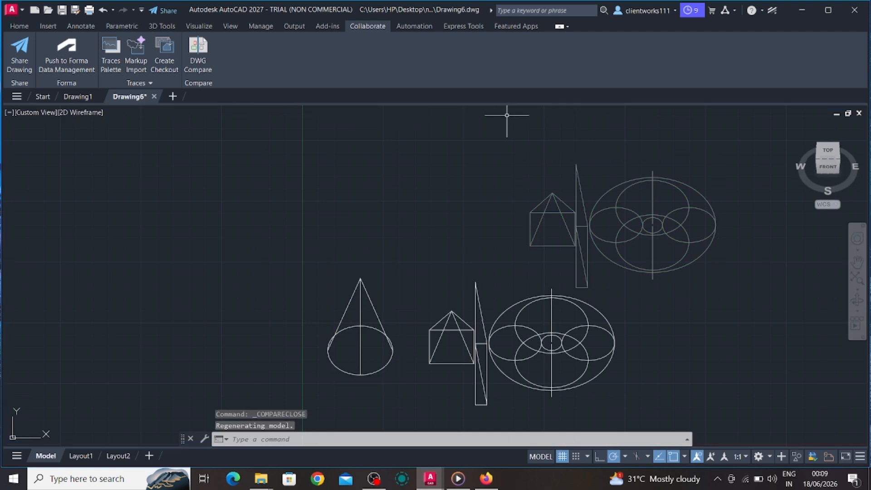